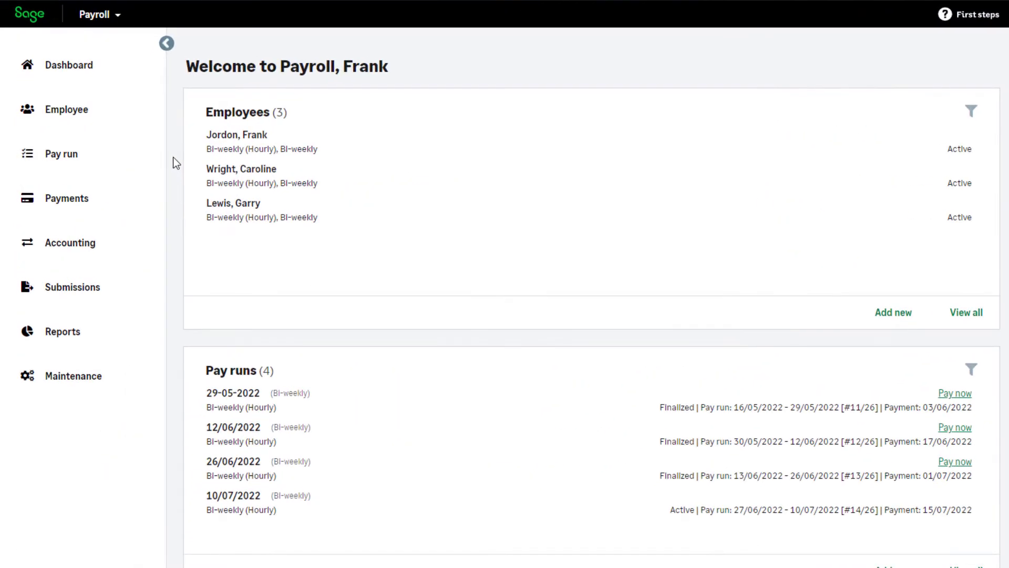
# Start the accounting integration setup and link the Frank's Finest Foods accounting company to this payroll company
pyautogui.click(108, 249)
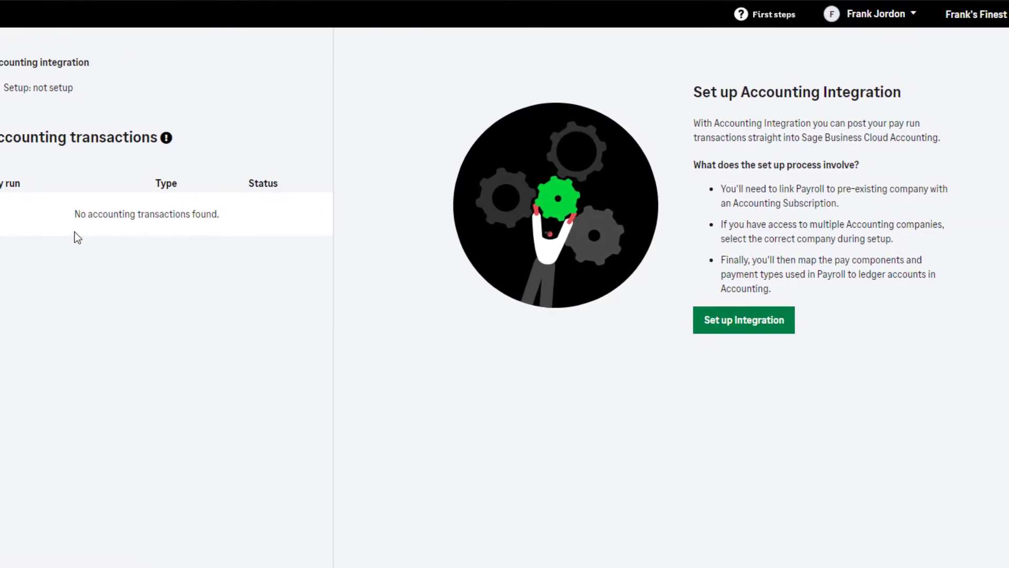
pyautogui.click(732, 320)
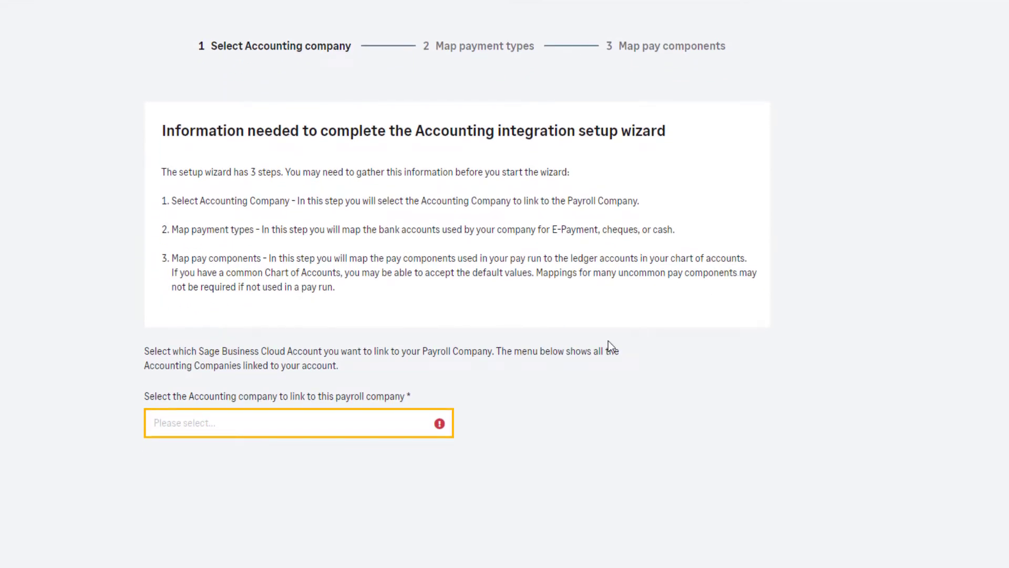
pyautogui.click(411, 451)
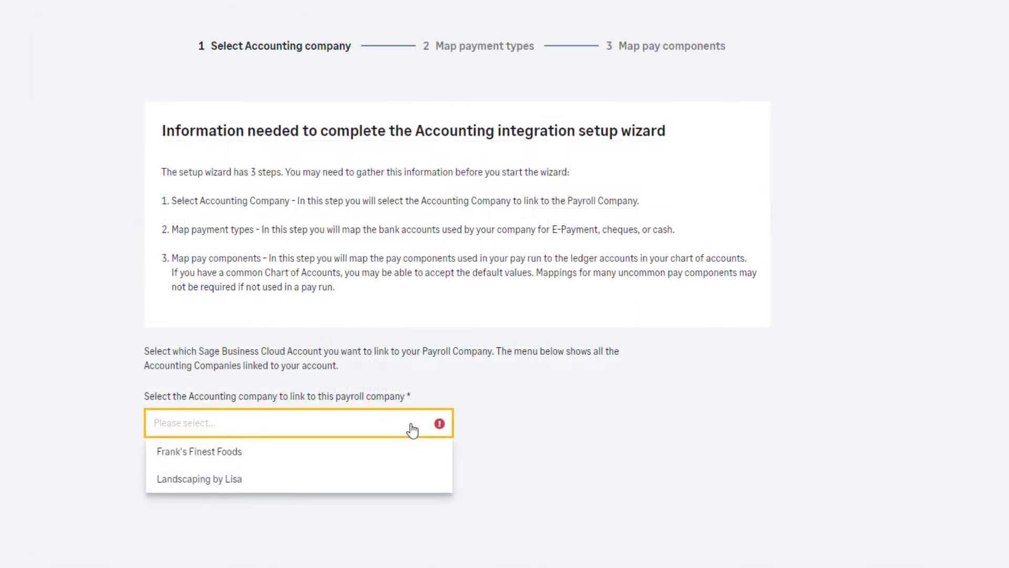
pyautogui.click(285, 458)
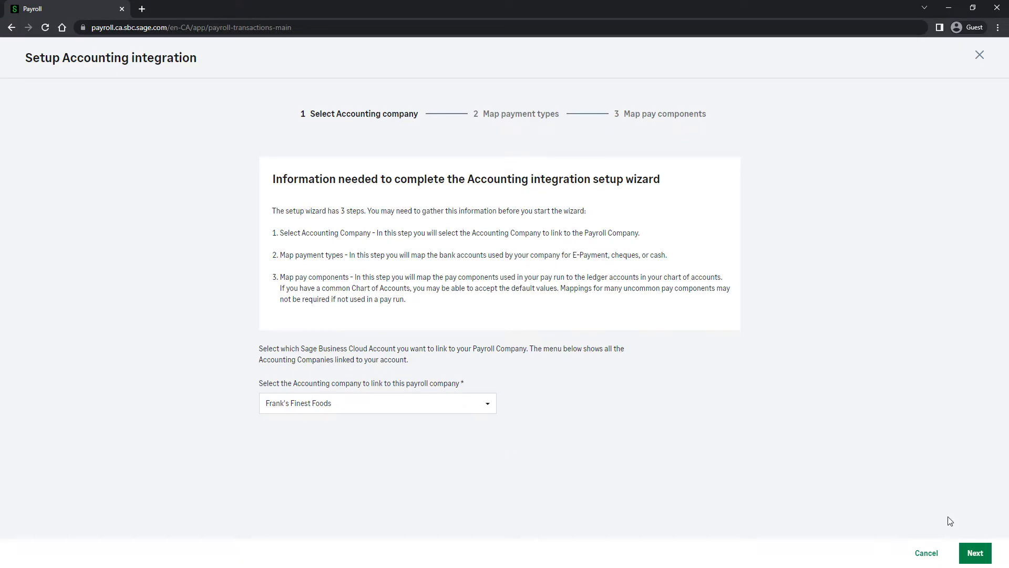
pyautogui.click(969, 553)
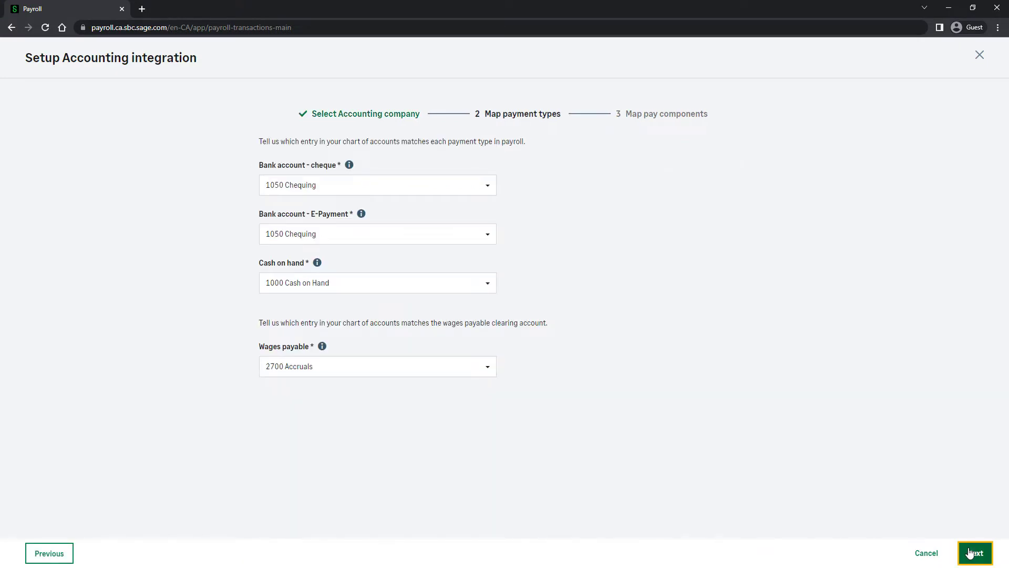
# Check the account choices for E-Payment, keep 1050 Chequing, and accept the payment type mappings
pyautogui.click(476, 240)
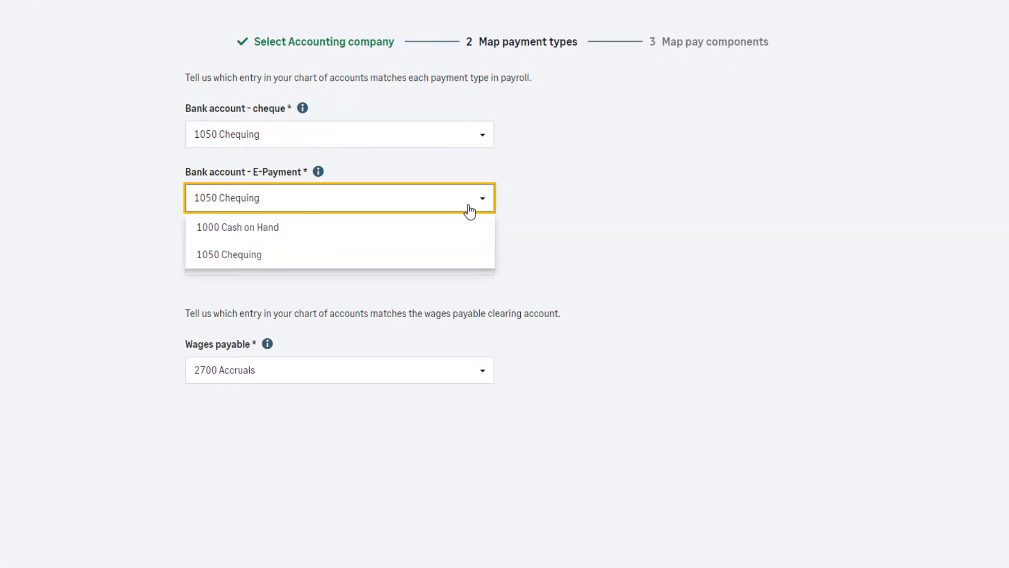
pyautogui.click(475, 203)
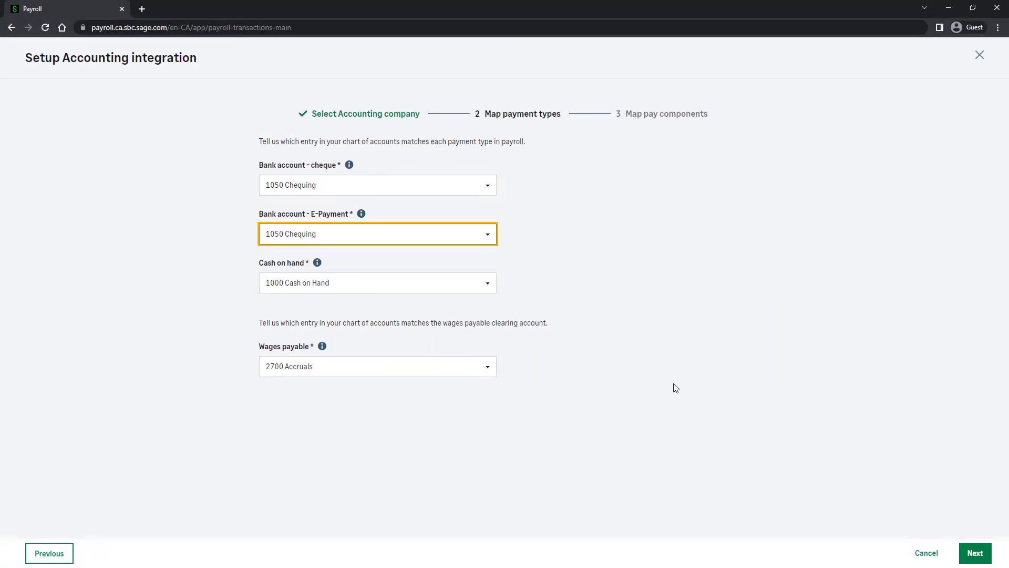
pyautogui.click(975, 553)
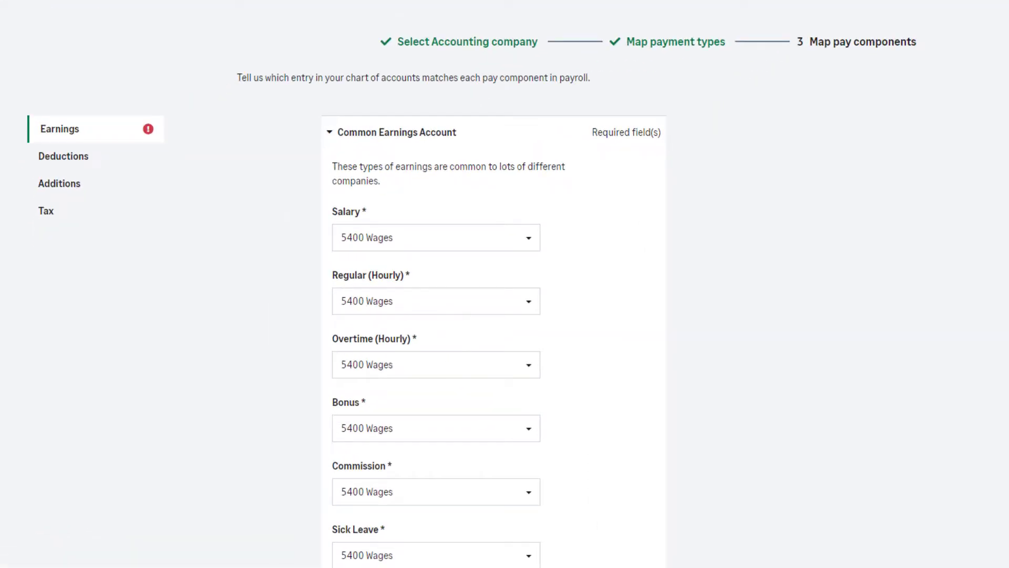
# Map the Vacation Paid-Out (Every Pay Cheque) earning to the 5400 Wages account
pyautogui.scroll(-10, 494, 315)
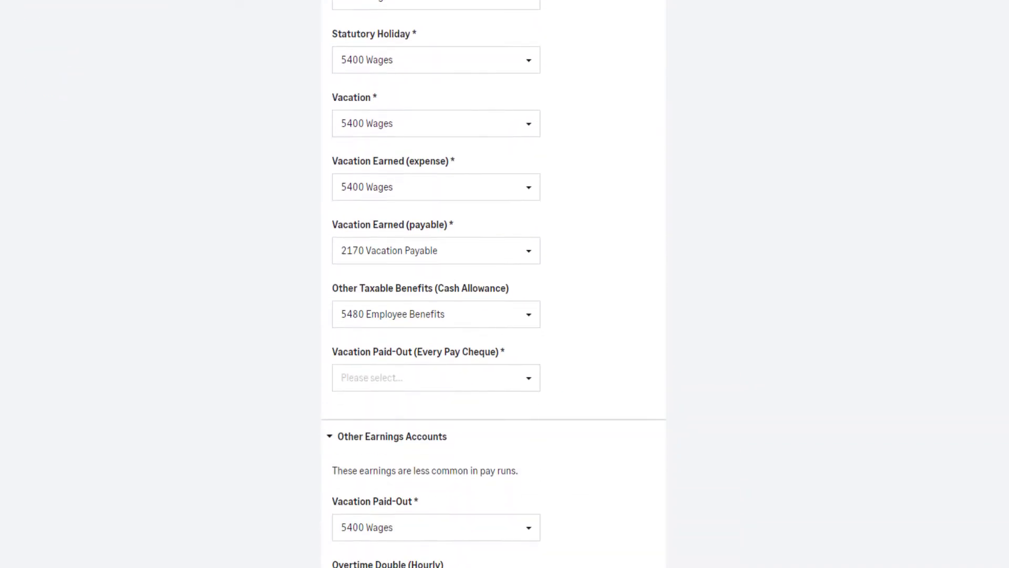
pyautogui.scroll(-2, 494, 316)
pyautogui.click(509, 265)
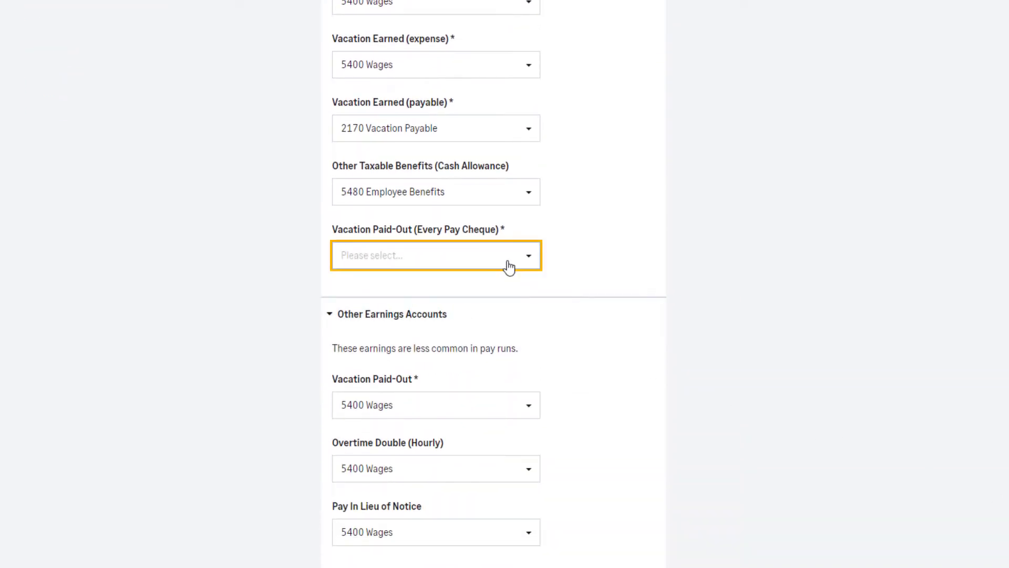
pyautogui.write('54')
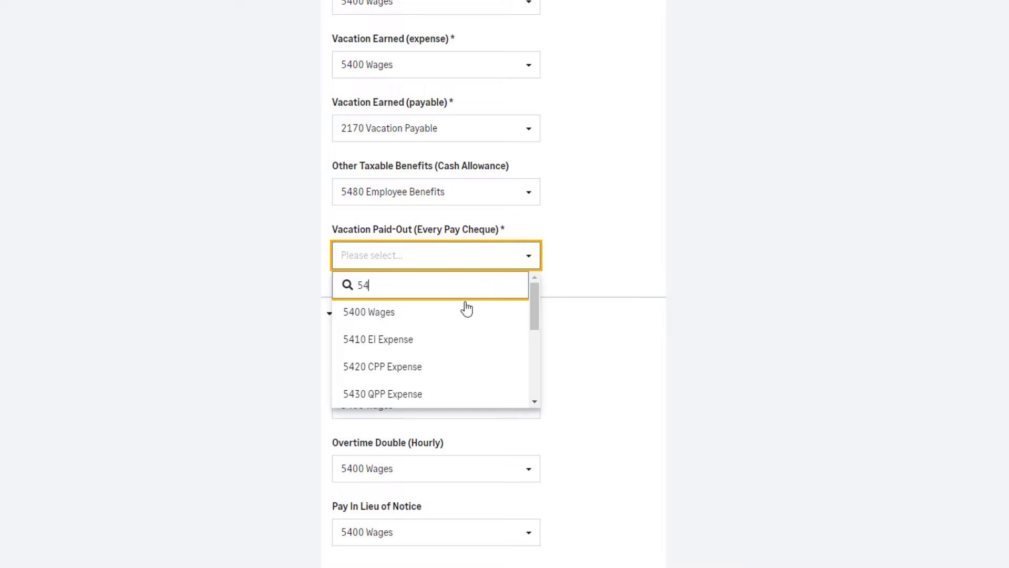
pyautogui.click(455, 314)
# Review the deduction and tax account mappings, then finish the accounting integration setup
pyautogui.scroll(11, 628, 100)
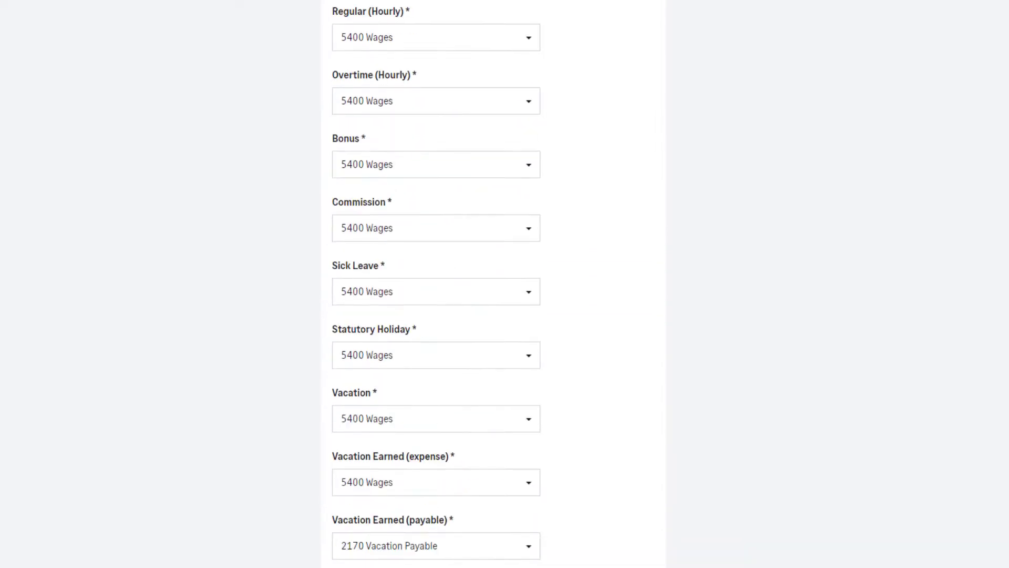
pyautogui.click(148, 156)
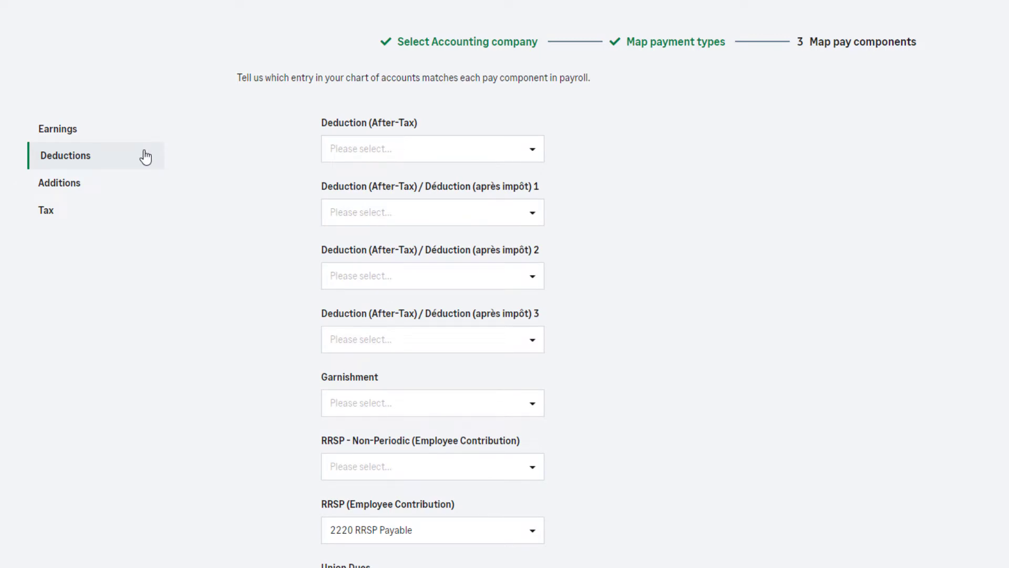
pyautogui.click(93, 209)
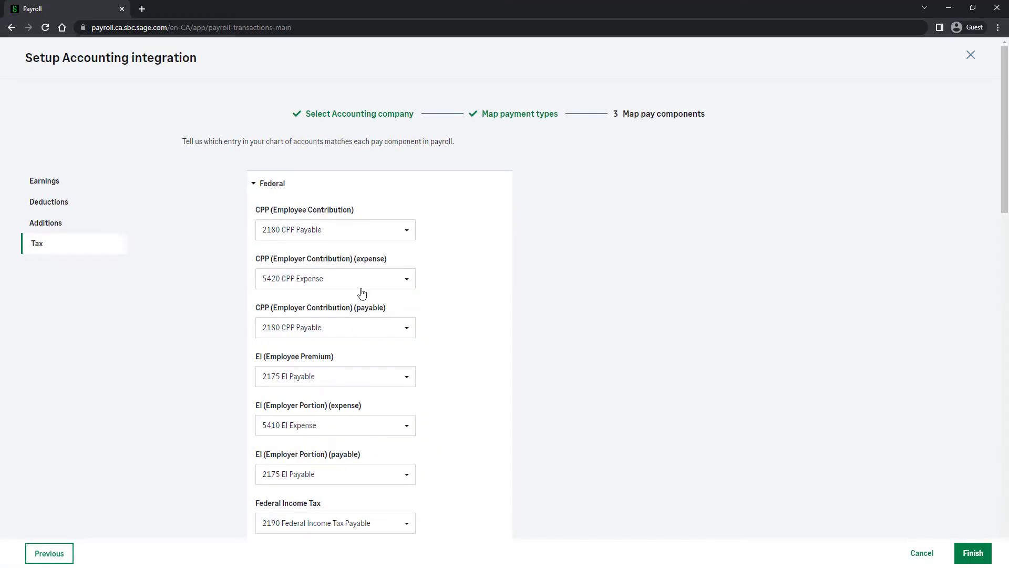
pyautogui.click(973, 555)
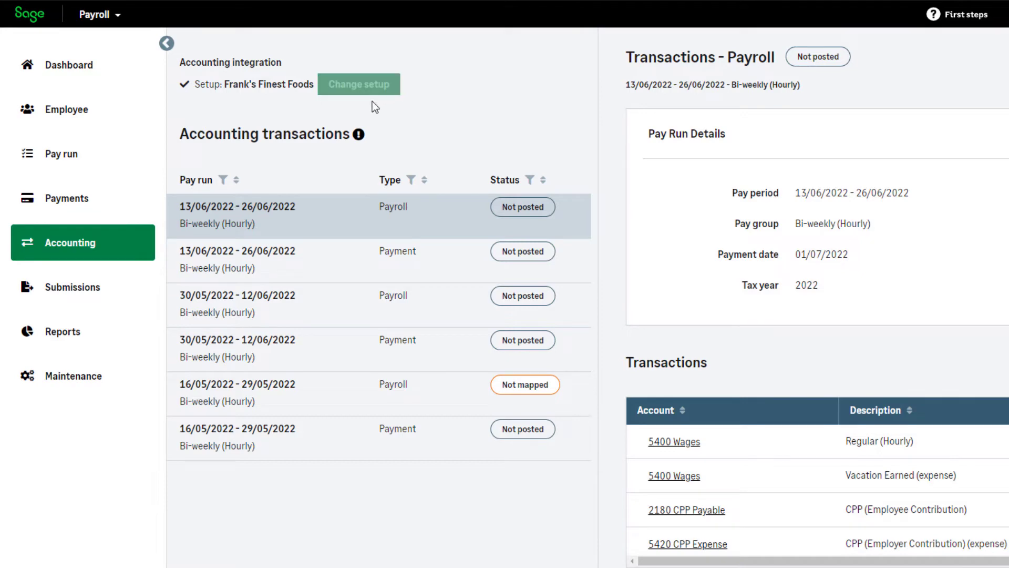
# Check the Regular (Hourly) 5400 Wages details of the 30/05/2022 - 12/06/2022 payroll transactions and post their summary to accounting
pyautogui.click(349, 300)
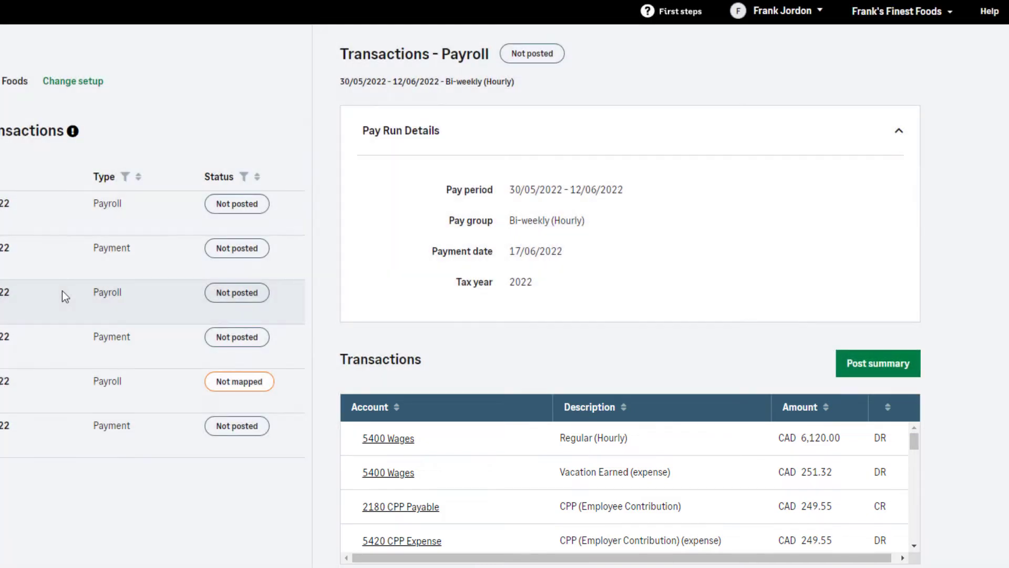
pyautogui.click(62, 292)
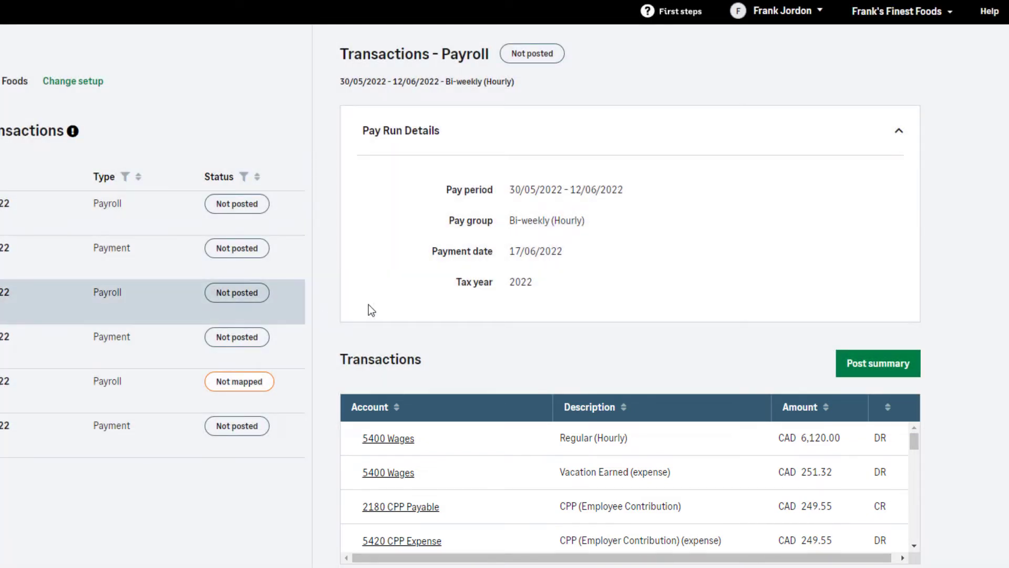
pyautogui.click(798, 440)
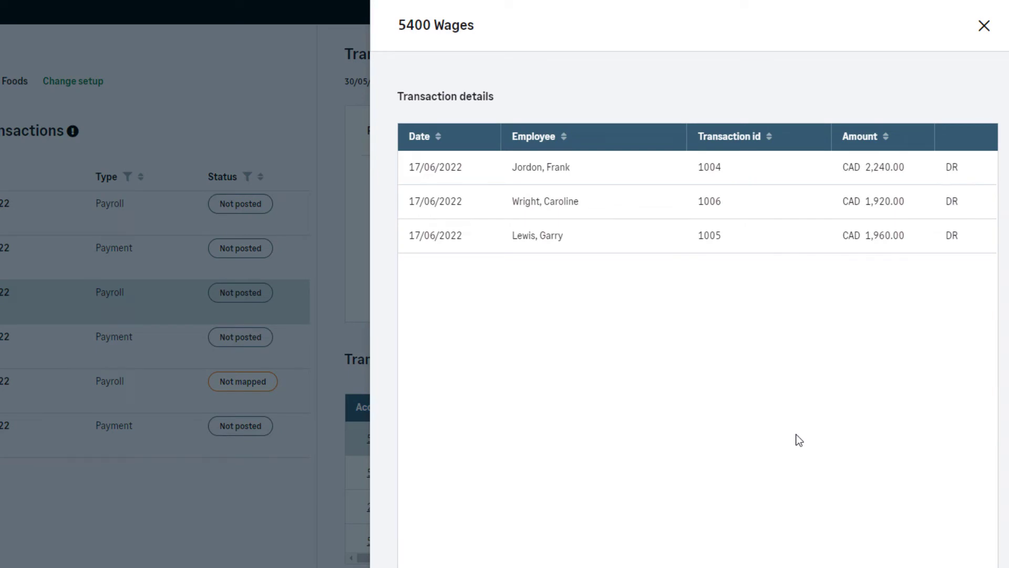
pyautogui.press('Escape')
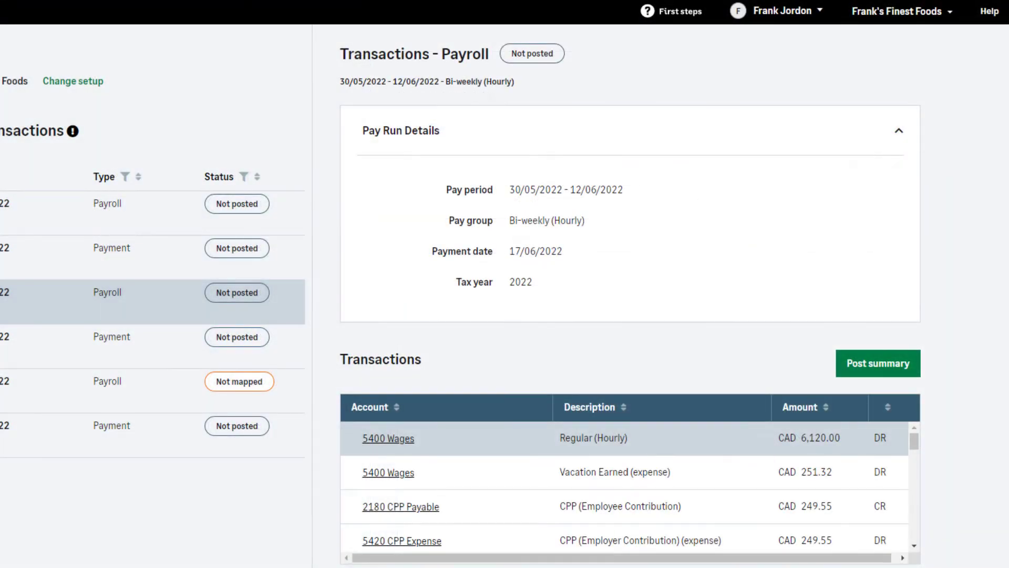
pyautogui.click(902, 363)
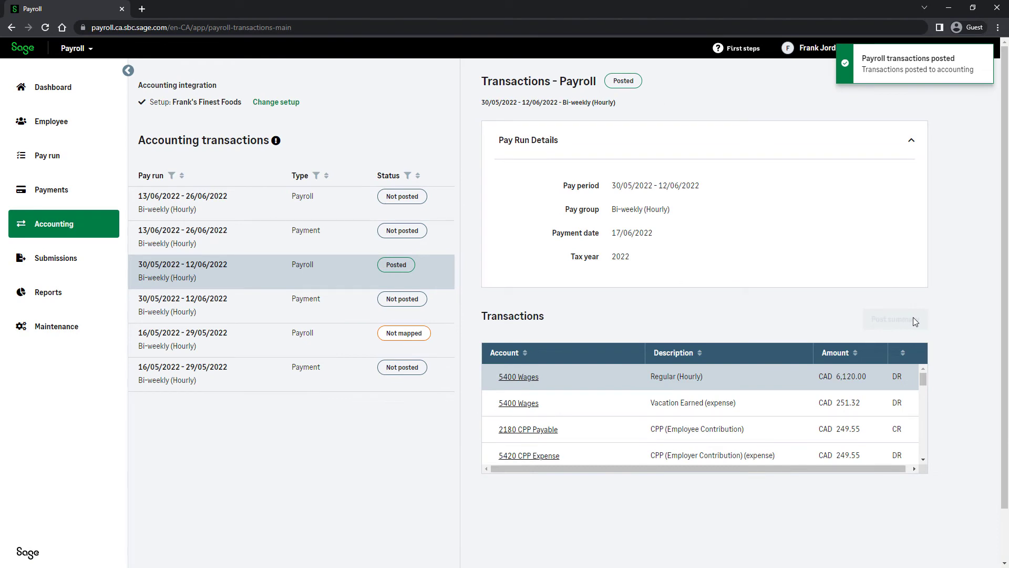
# Post the payment transactions of the 30/05/2022 - 12/06/2022 pay run to accounting in detail
pyautogui.click(326, 301)
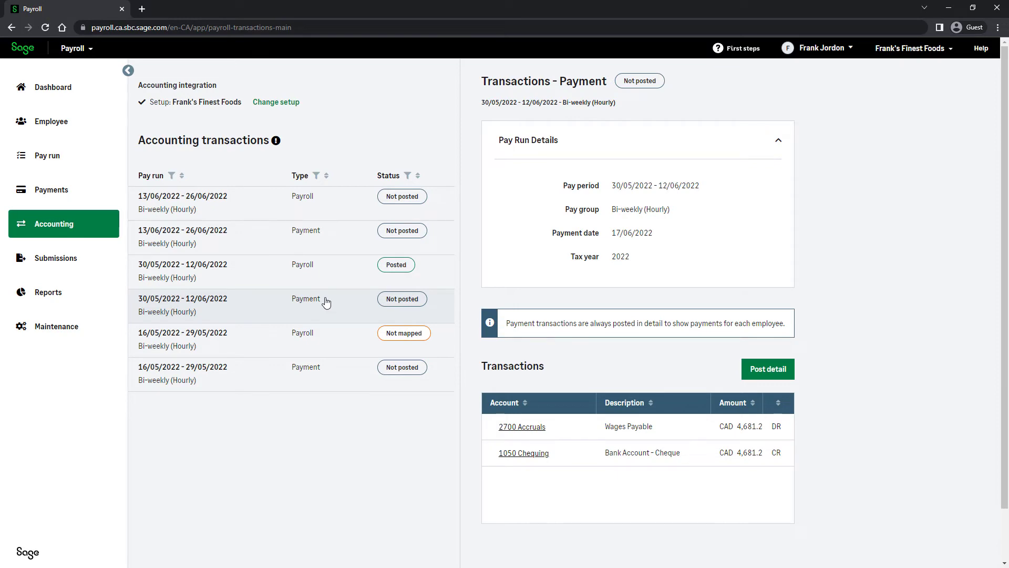
pyautogui.click(768, 370)
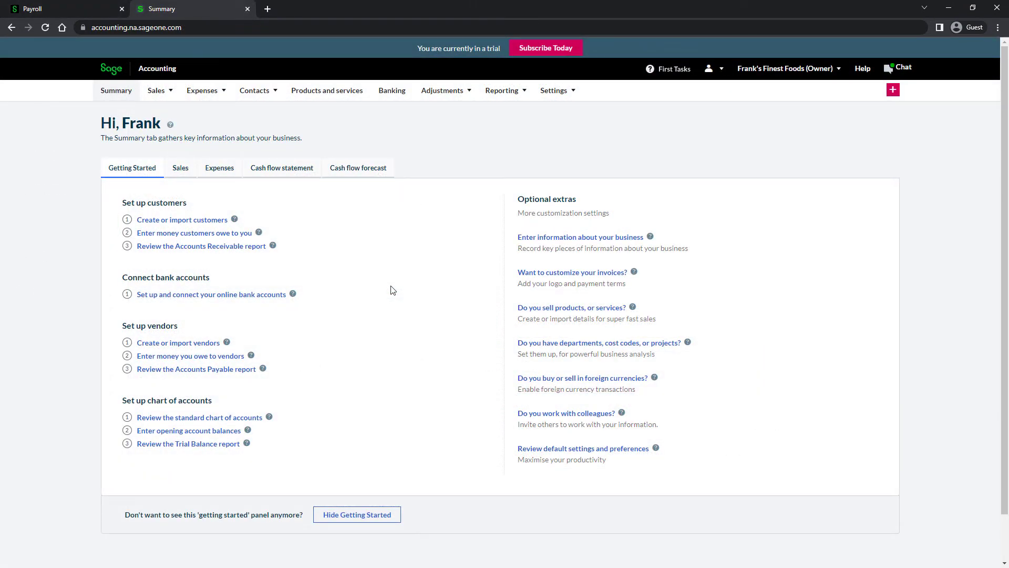
# In Sage Accounting, view the posted payroll journal for 30-05-2022 - 12-06-2022 and the second cheque payment journal
pyautogui.click(451, 98)
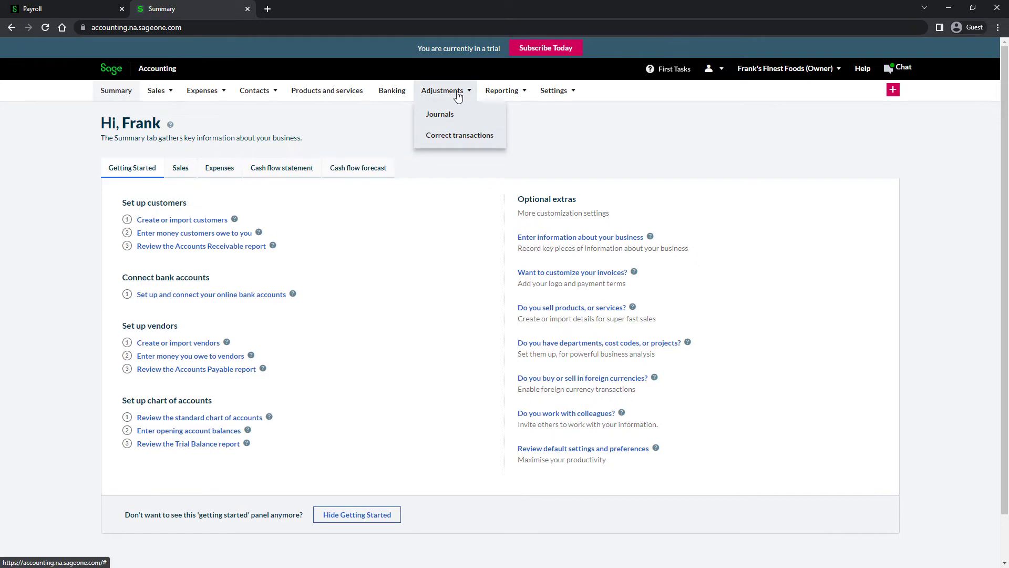
pyautogui.click(446, 115)
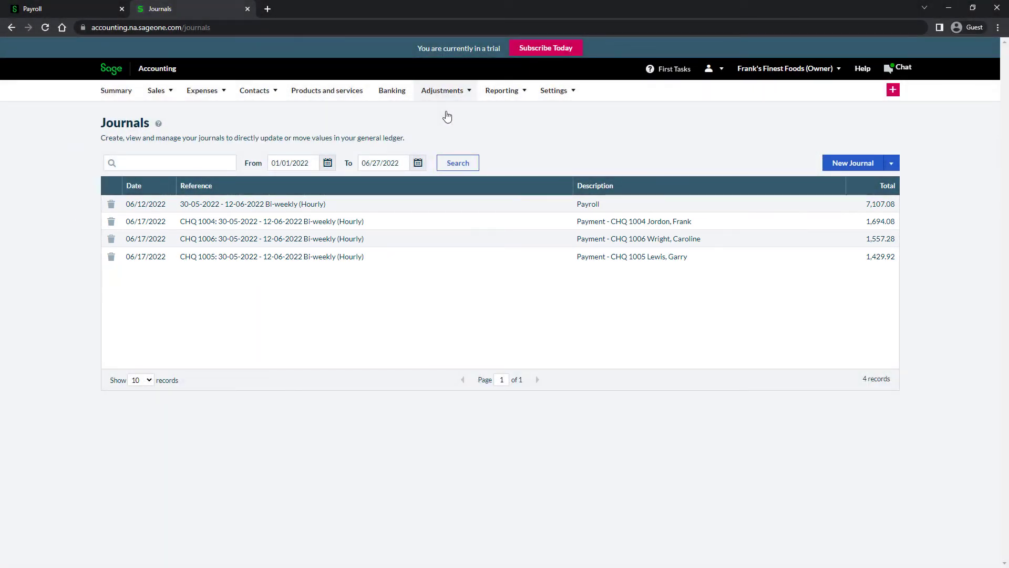
pyautogui.click(342, 204)
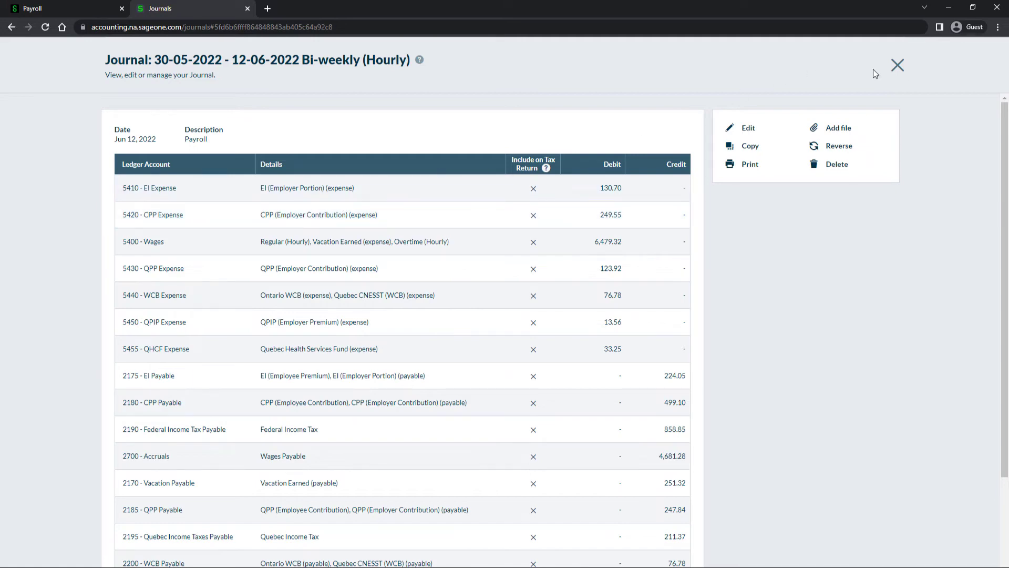
pyautogui.click(897, 66)
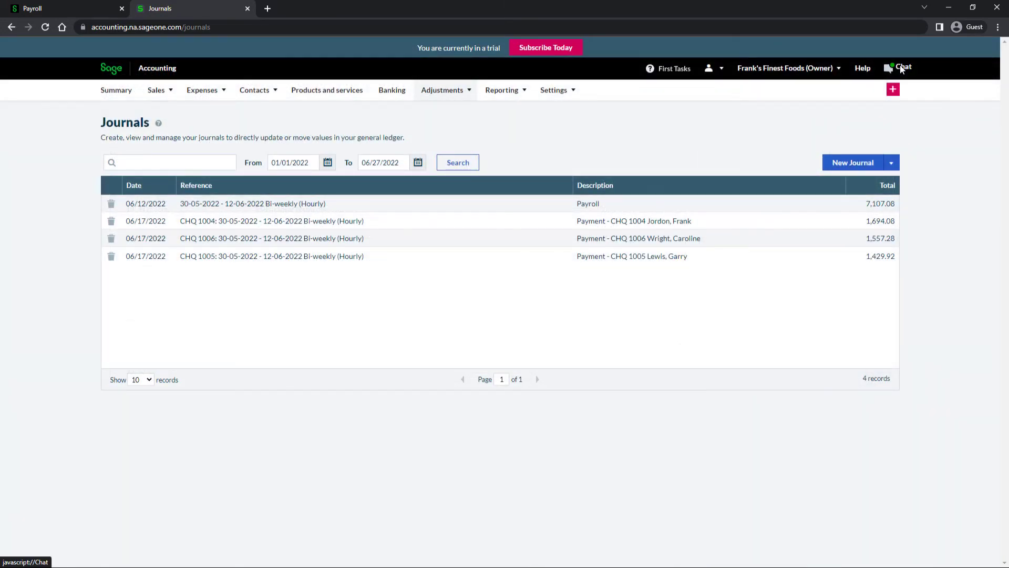
pyautogui.click(311, 238)
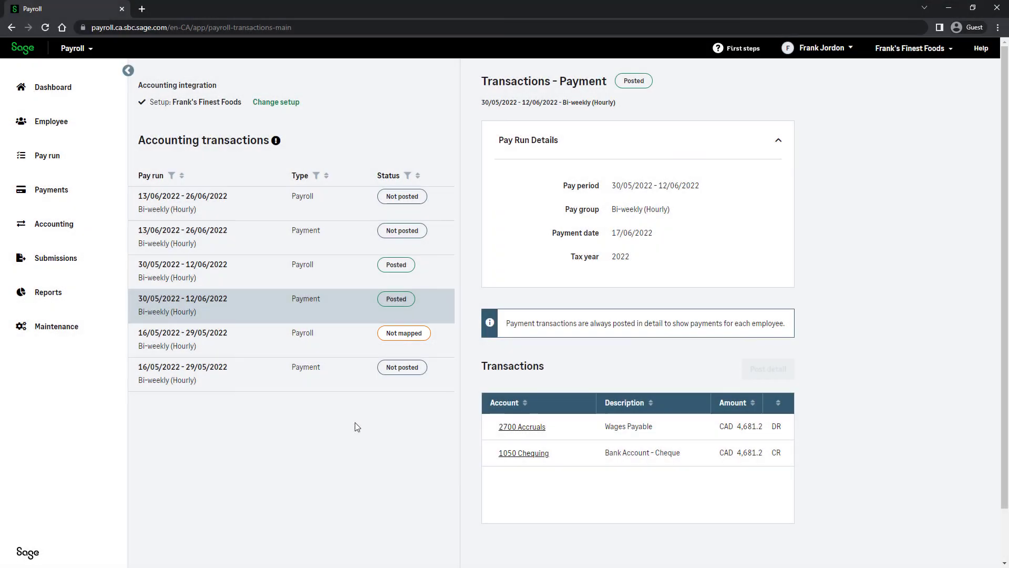
# In the 16/05/2022 - 29/05/2022 payroll transactions, map Deduction (After-Tax) to 2228 Professional Membership Dues and save the mapping
pyautogui.click(365, 341)
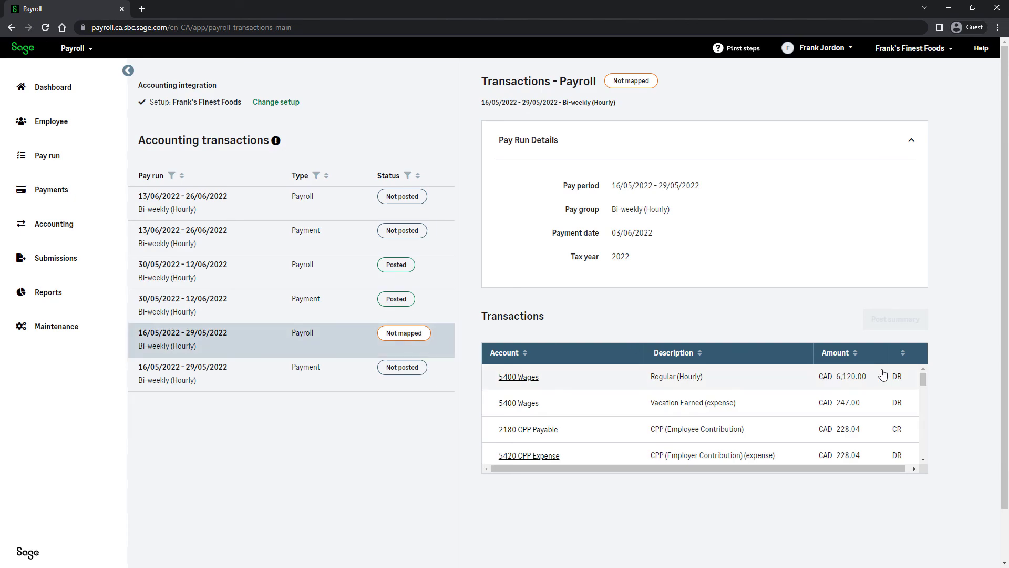
pyautogui.moveTo(923, 382); pyautogui.dragTo(923, 408)
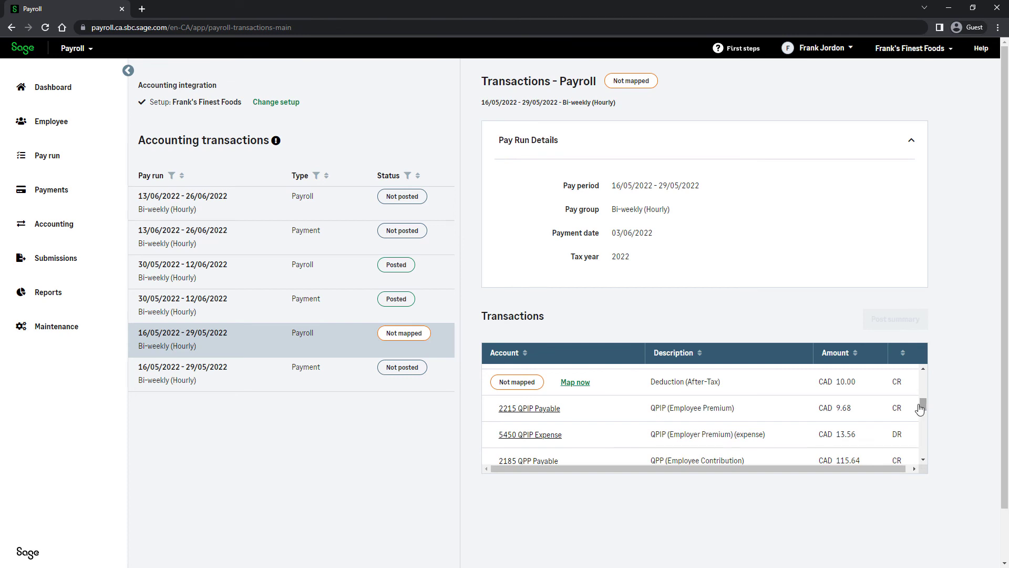
pyautogui.click(576, 383)
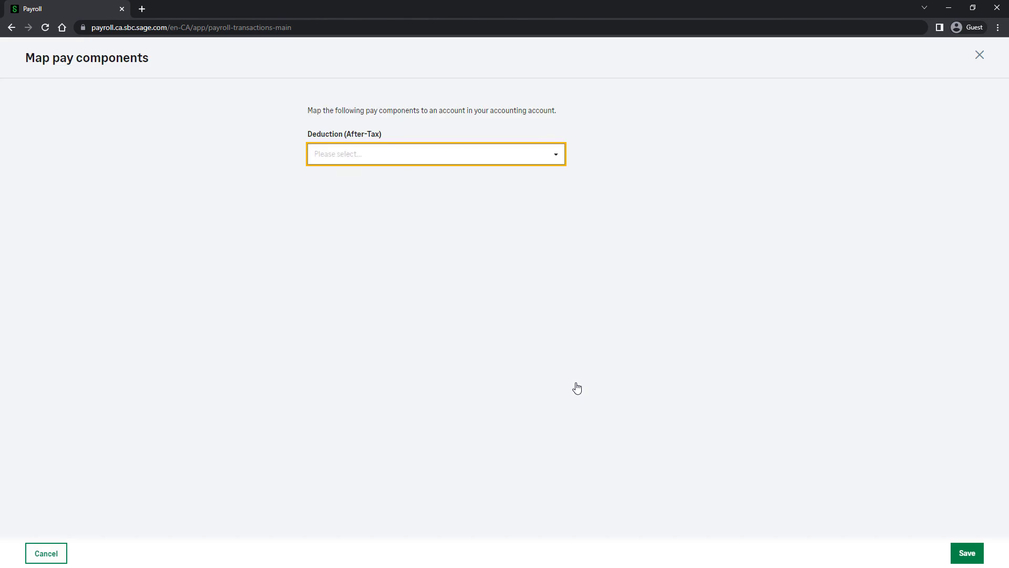
pyautogui.click(480, 158)
pyautogui.write('22')
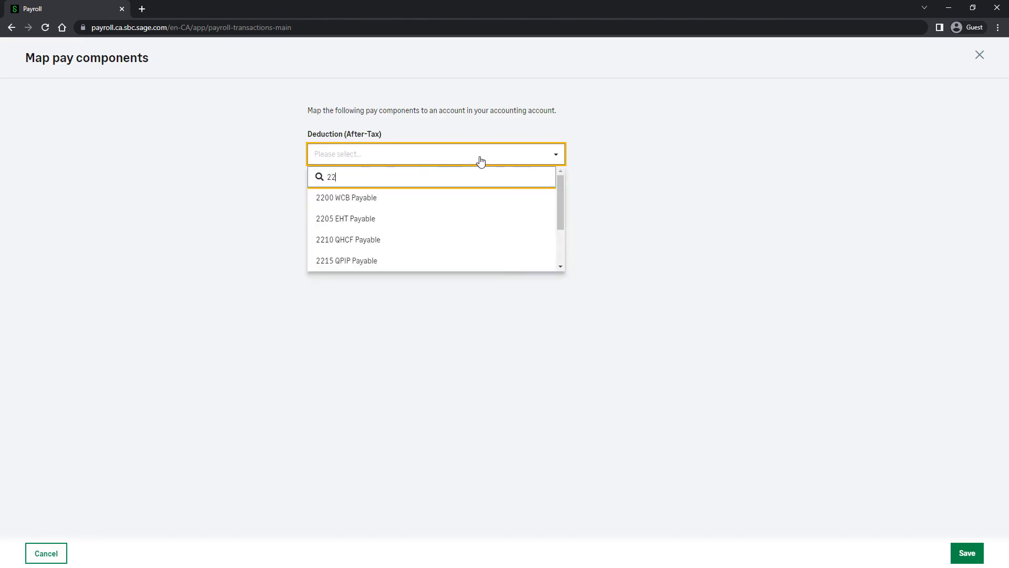
pyautogui.write('28')
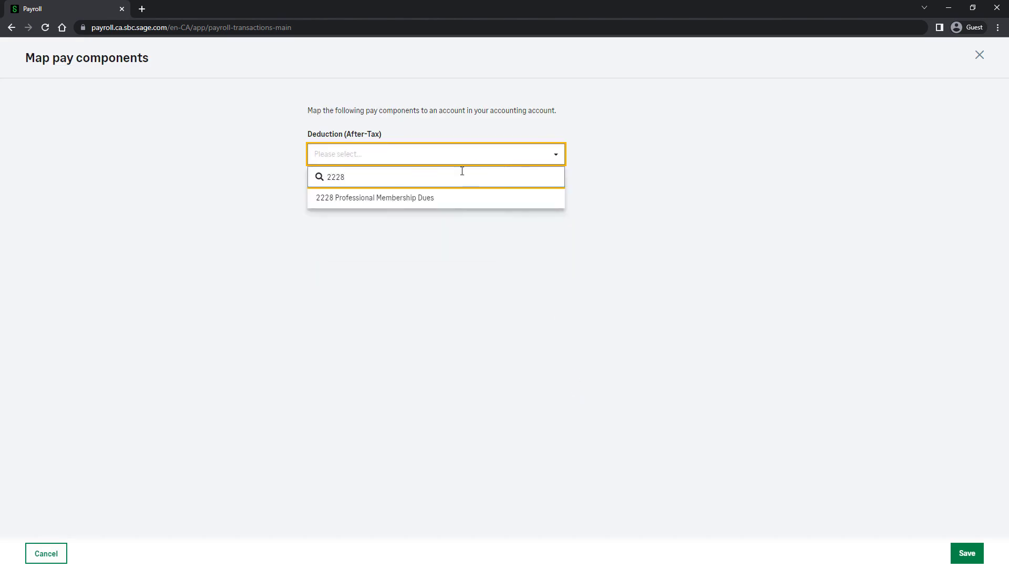
pyautogui.click(388, 203)
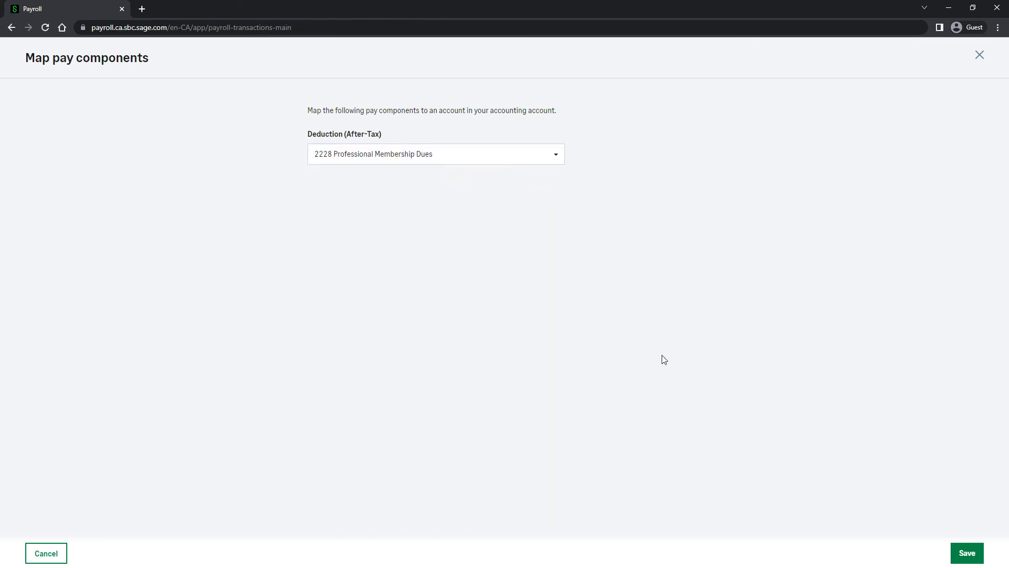
pyautogui.click(969, 556)
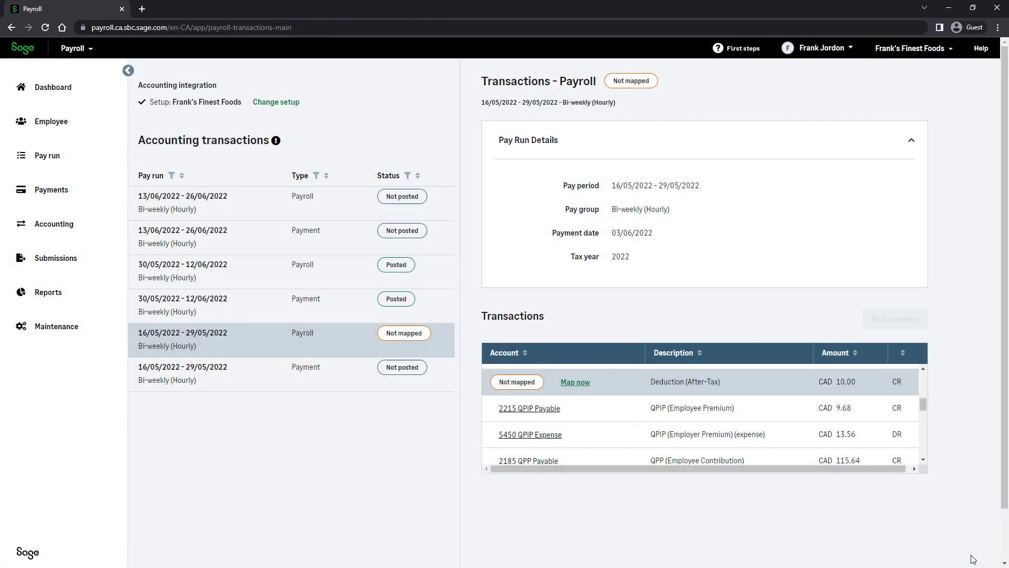